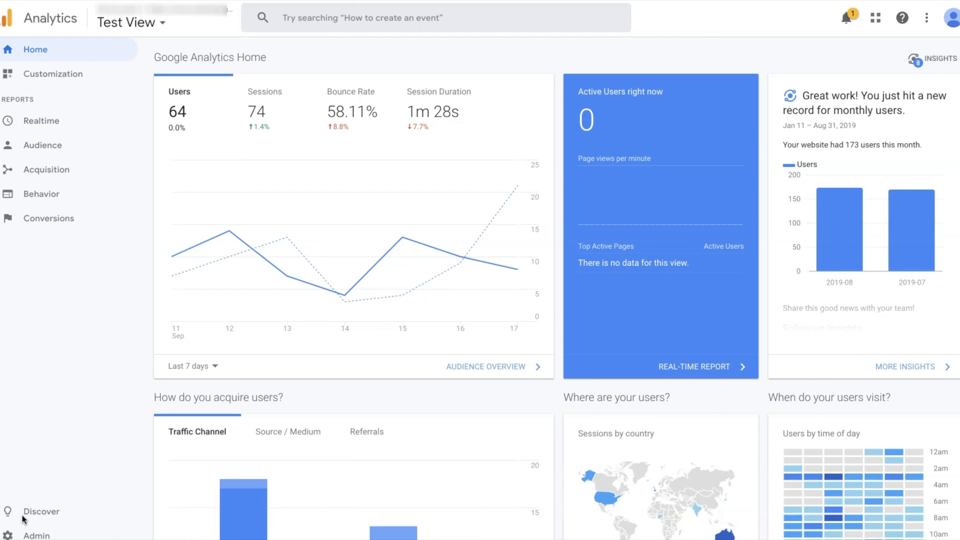
# - Open the filter settings for Test View in the admin area, discarding the unsaved changes
pyautogui.click(44, 536)
pyautogui.click(41, 535)
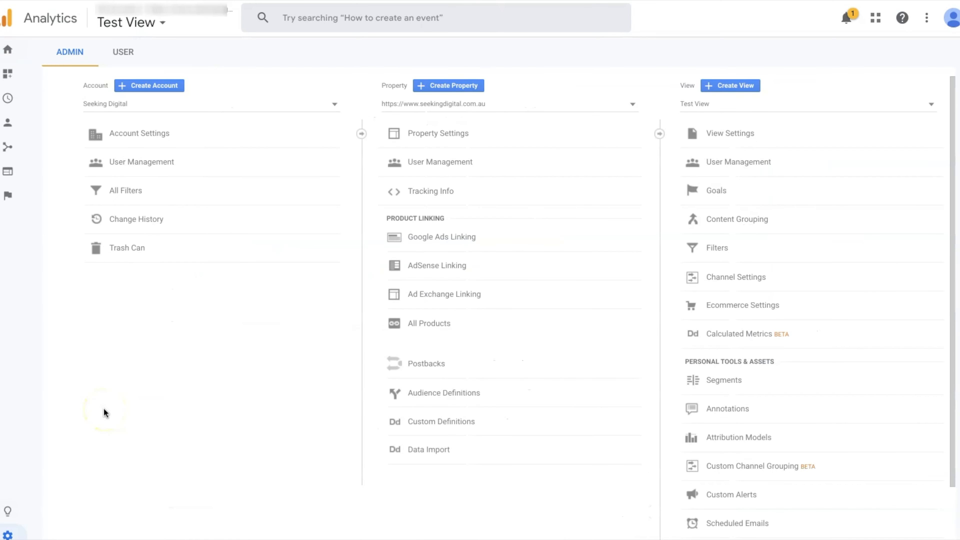
pyautogui.click(719, 246)
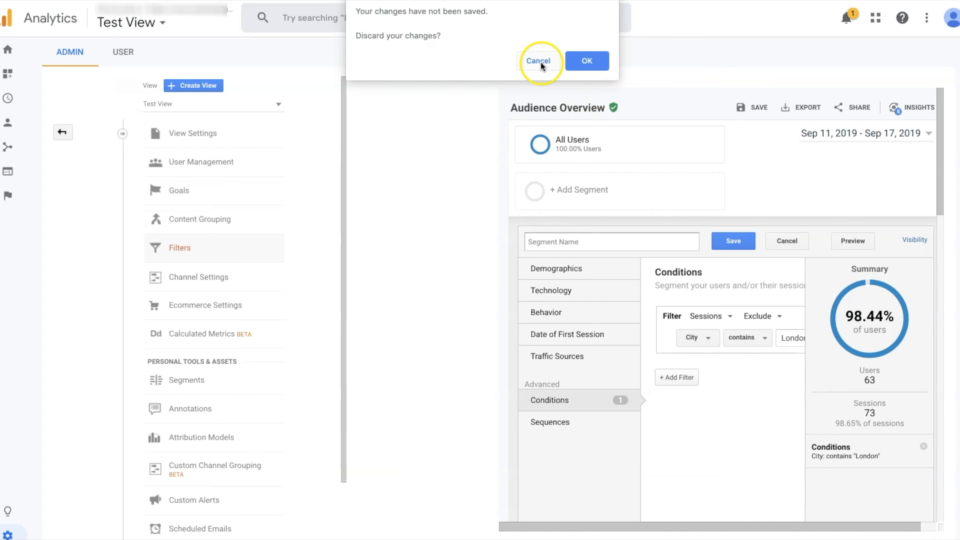
pyautogui.click(587, 61)
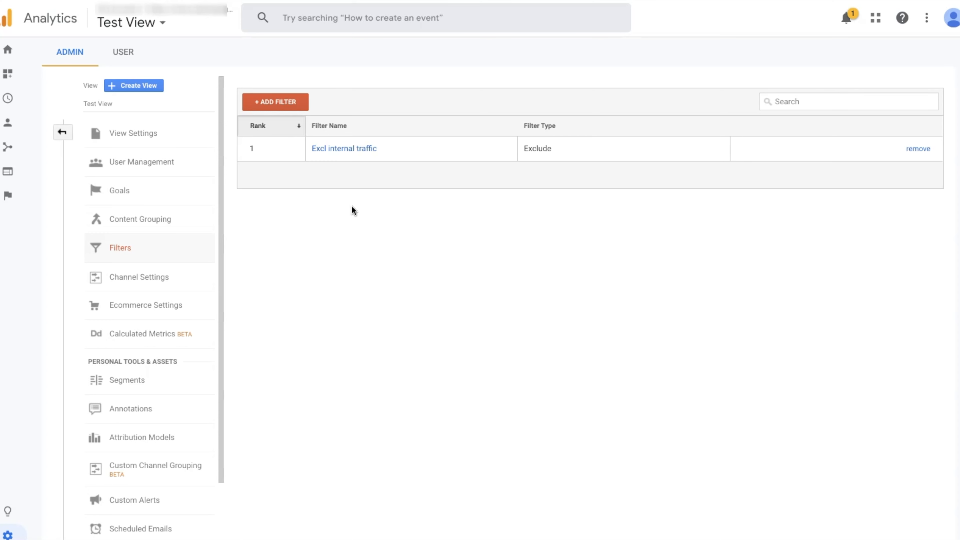
# - Start a new filter for Test View and name it Excl Ashbur
pyautogui.click(275, 99)
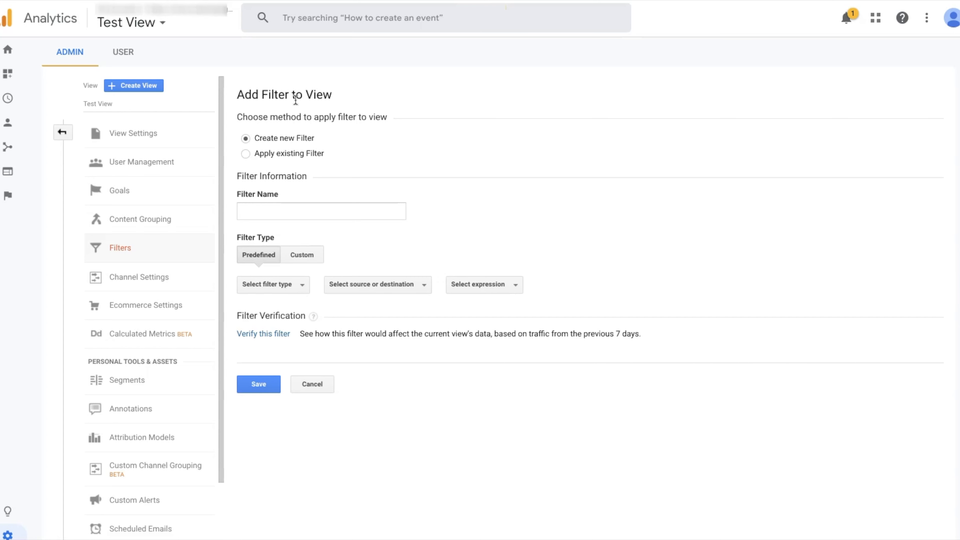
pyautogui.click(273, 213)
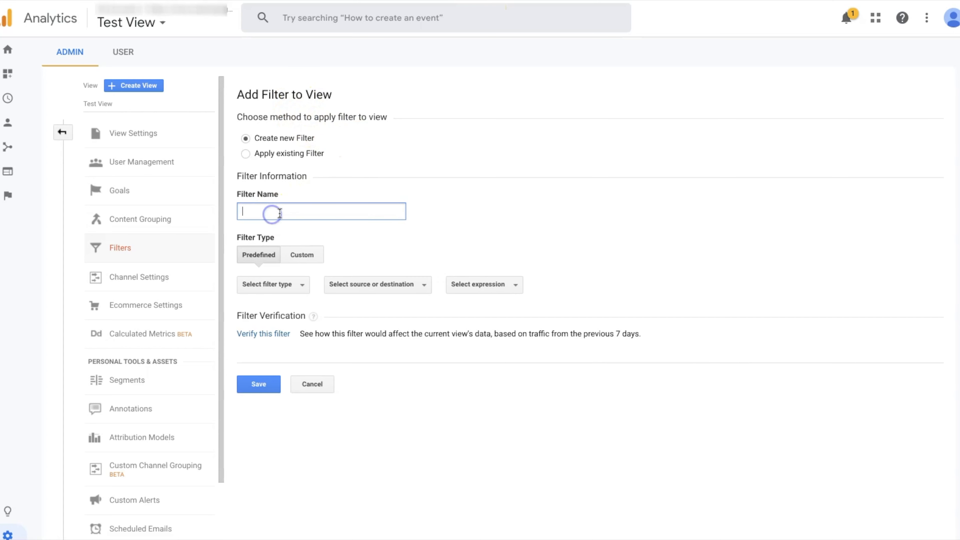
pyautogui.write('Excl Ashbur')
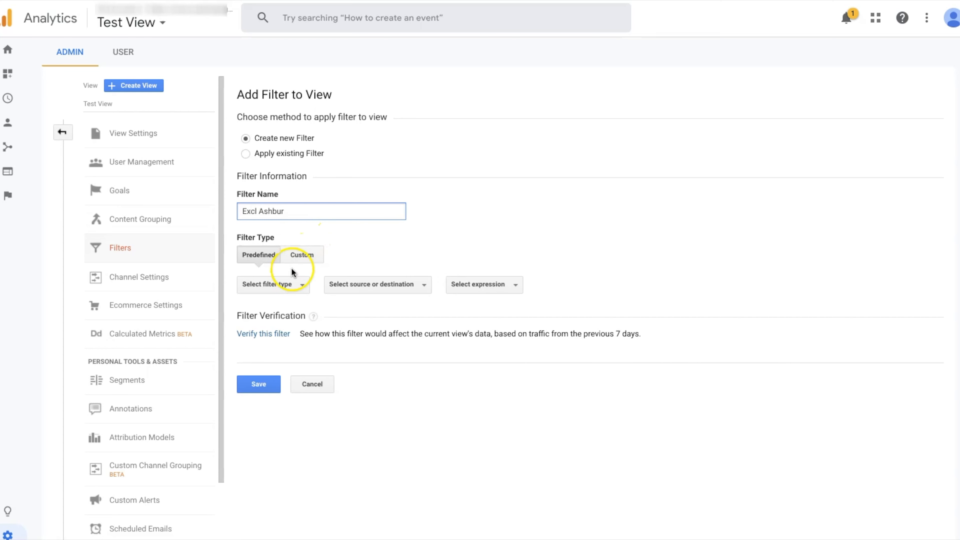
# - Make the filter a custom Exclude filter and choose City as its filter field
pyautogui.click(298, 255)
pyautogui.click(304, 313)
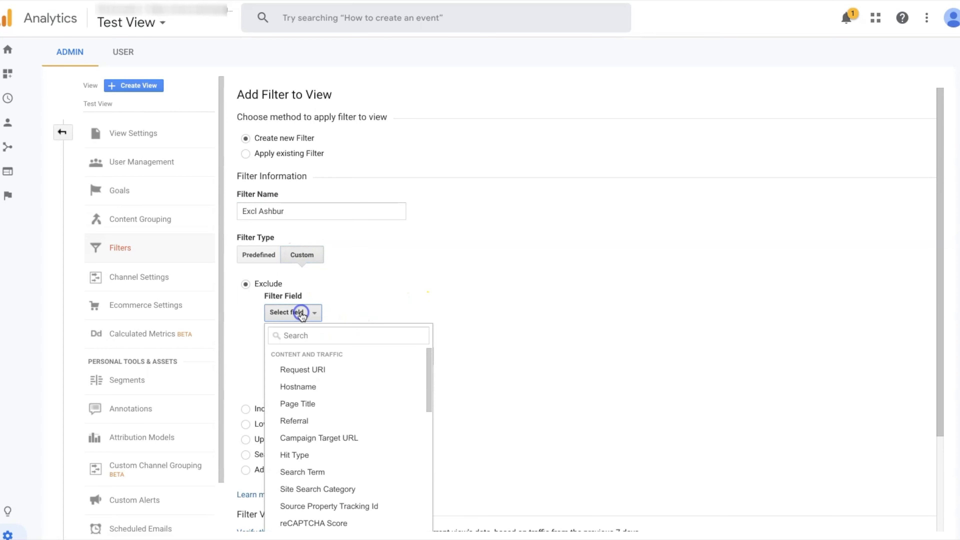
pyautogui.click(301, 331)
pyautogui.write('city')
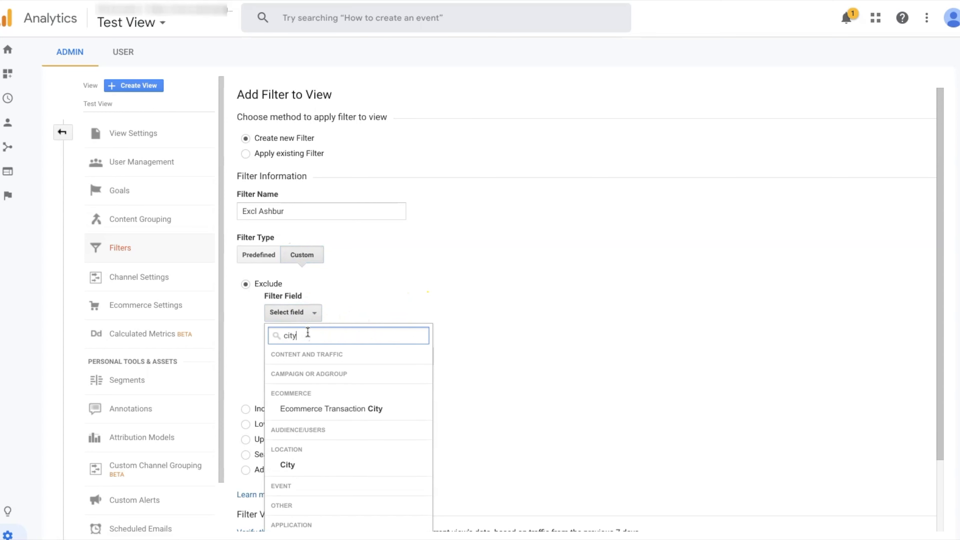
pyautogui.click(301, 465)
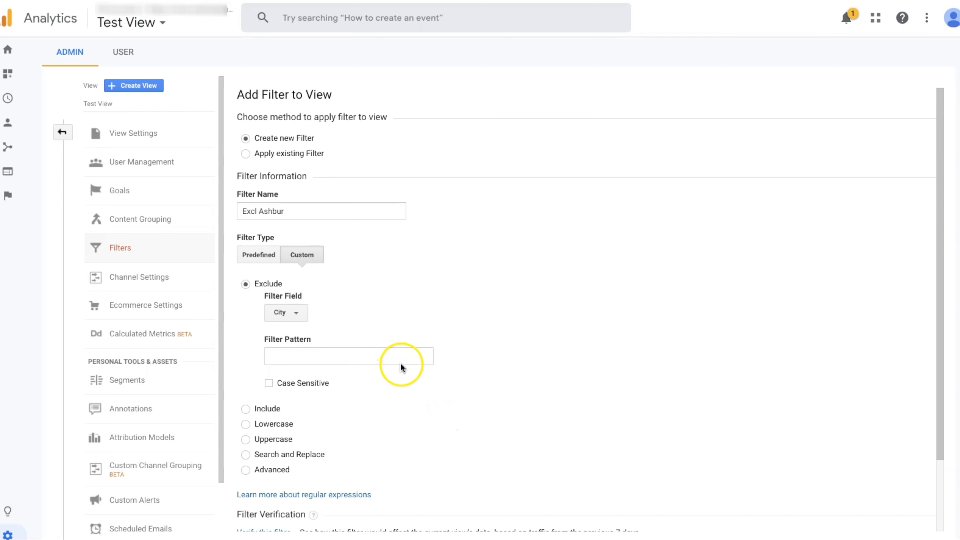
# - Set the City filter pattern to Ashburn and verify the filter against the view's recent data
pyautogui.click(404, 353)
pyautogui.write('Ashburn')
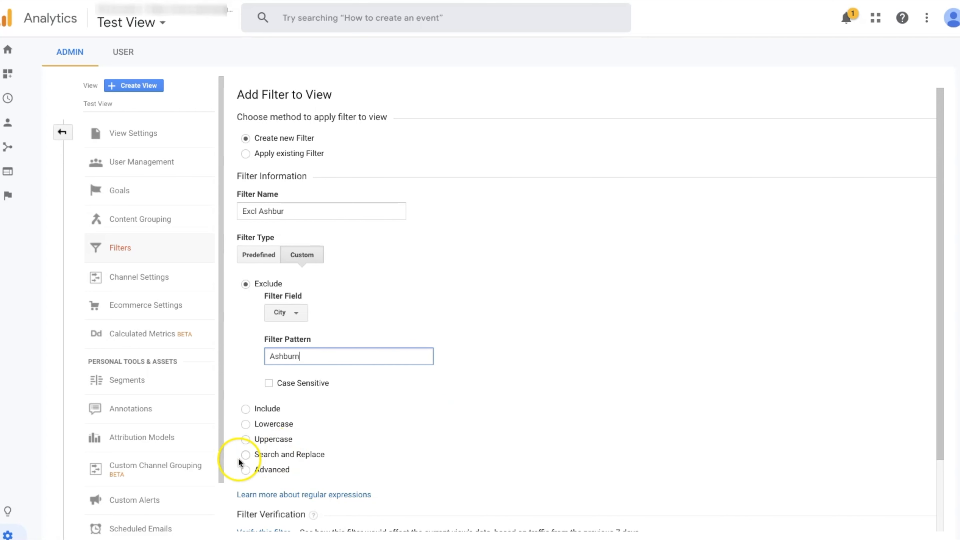
pyautogui.scroll(-1, 342, 440)
pyautogui.scroll(-2, 361, 459)
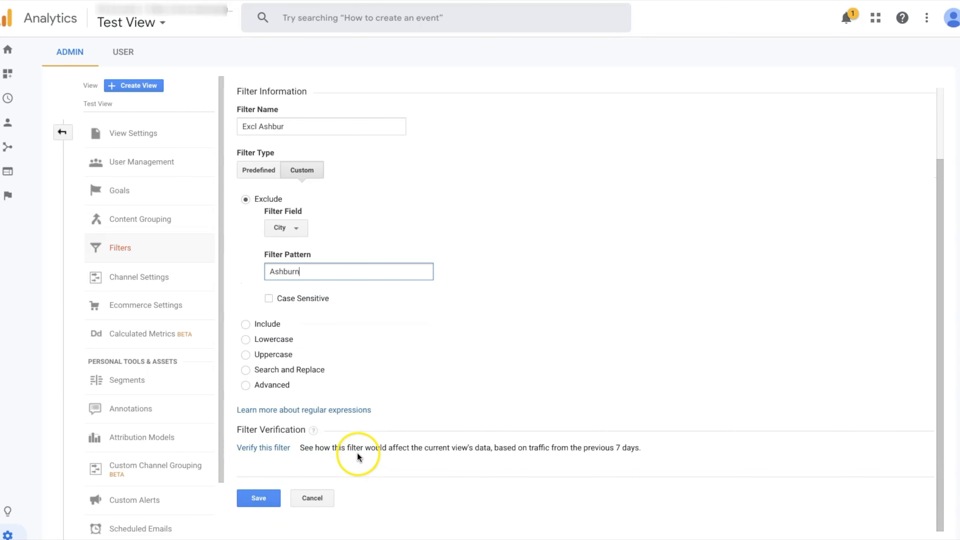
pyautogui.click(260, 448)
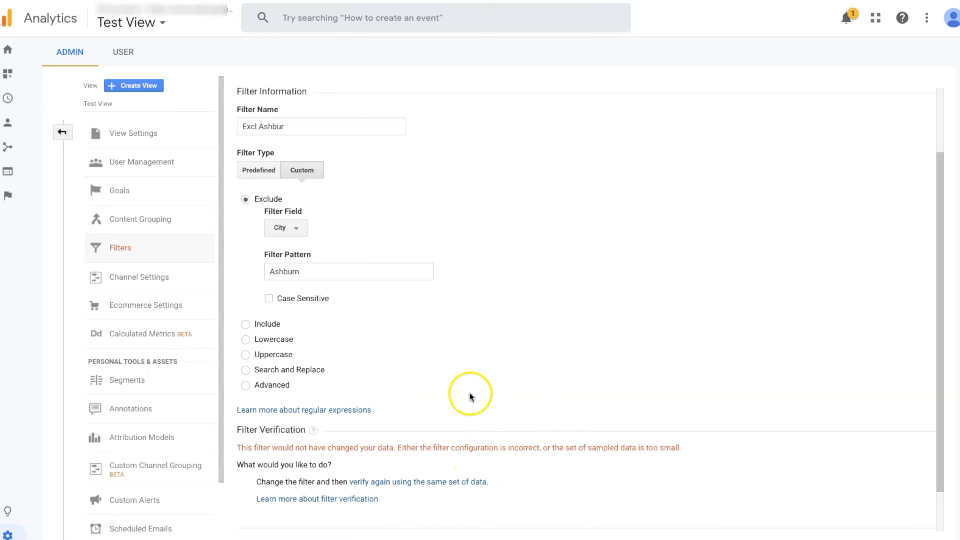
# - Replace the City filter pattern with Perth and verify the filter again using the same data
pyautogui.moveTo(306, 272); pyautogui.dragTo(221, 268)
pyautogui.write('Perth')
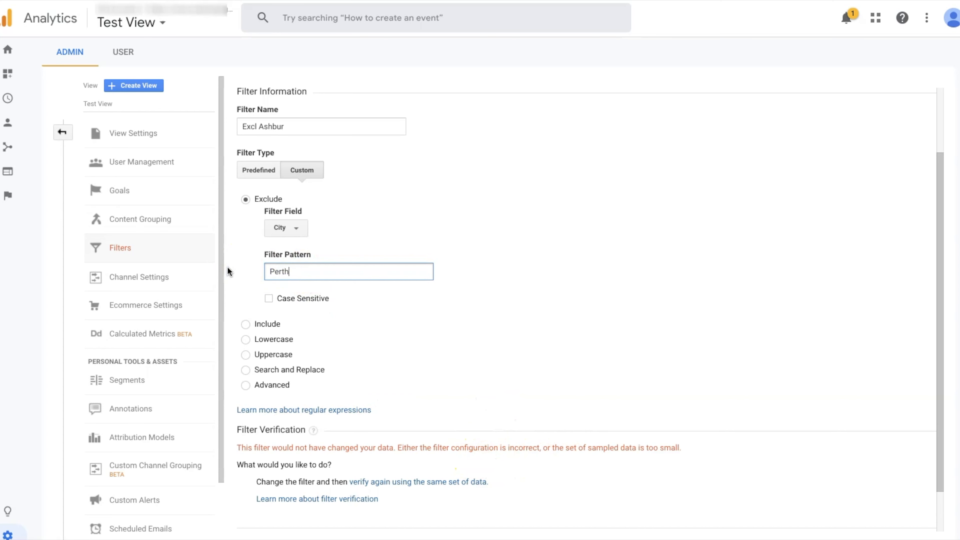
pyautogui.click(345, 329)
pyautogui.scroll(-2, 369, 362)
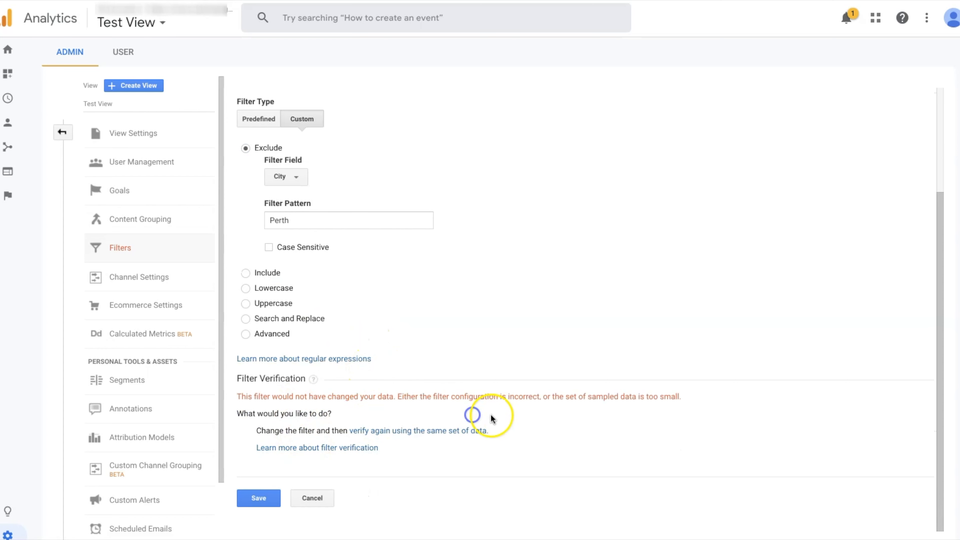
pyautogui.click(415, 431)
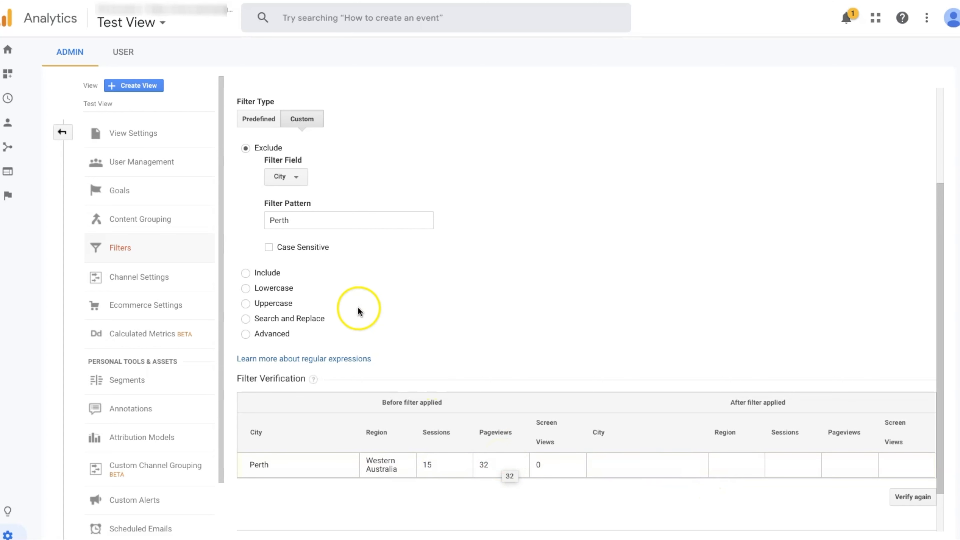
# - Set the City filter pattern back to Ashburn and rerun the filter verification
pyautogui.click(278, 217)
pyautogui.doubleClick(277, 217)
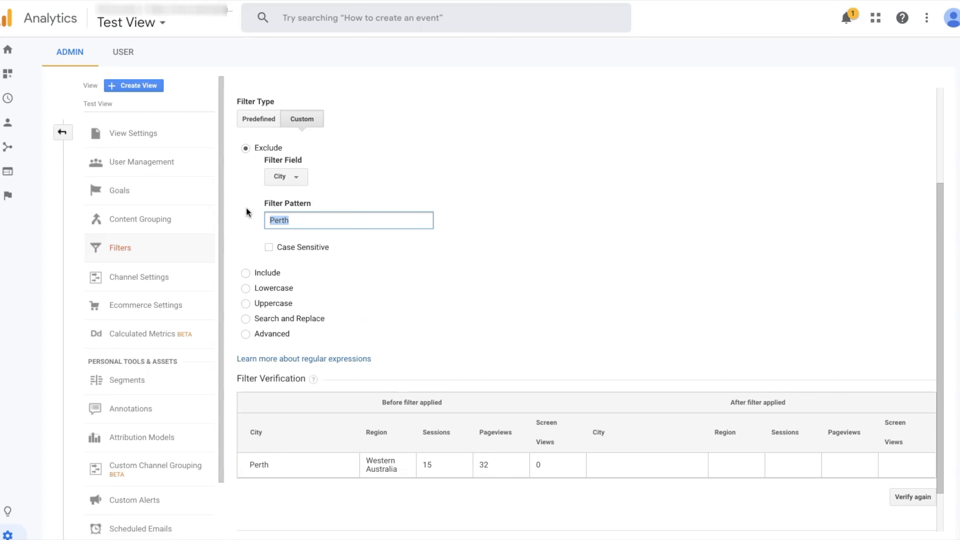
pyautogui.write('Ashburn')
pyautogui.press('Tab')
pyautogui.click(412, 263)
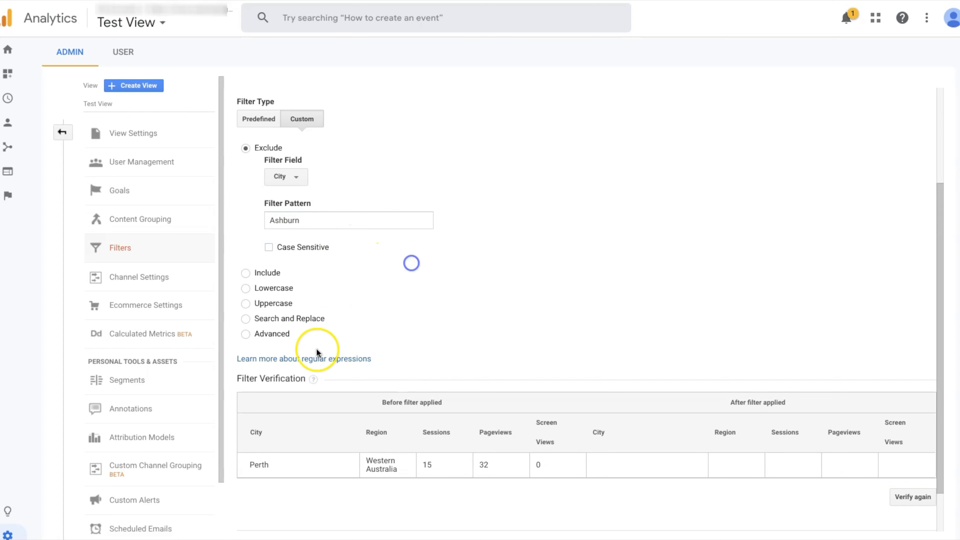
pyautogui.scroll(-2, 414, 364)
pyautogui.click(912, 446)
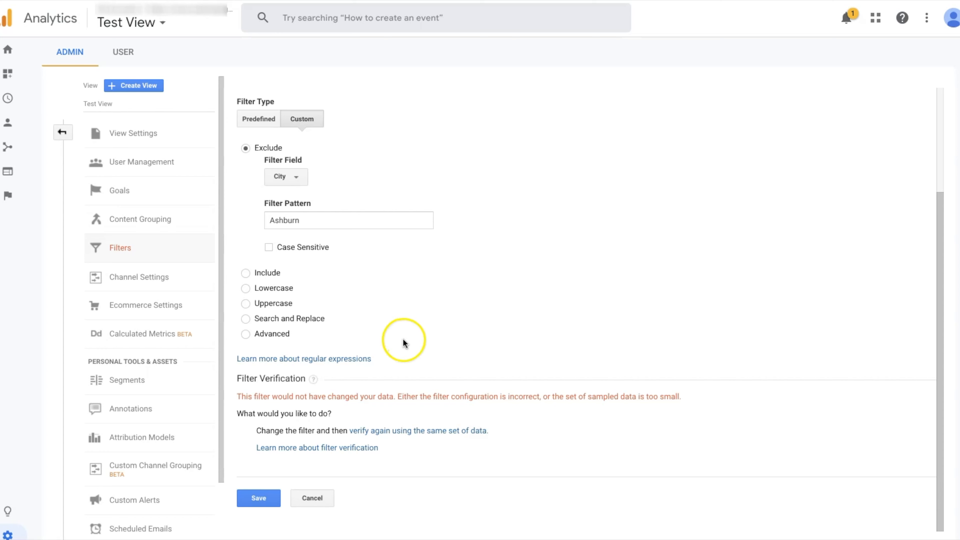
# - Discard the unsaved view filter and open the Audience Overview report
pyautogui.click(315, 498)
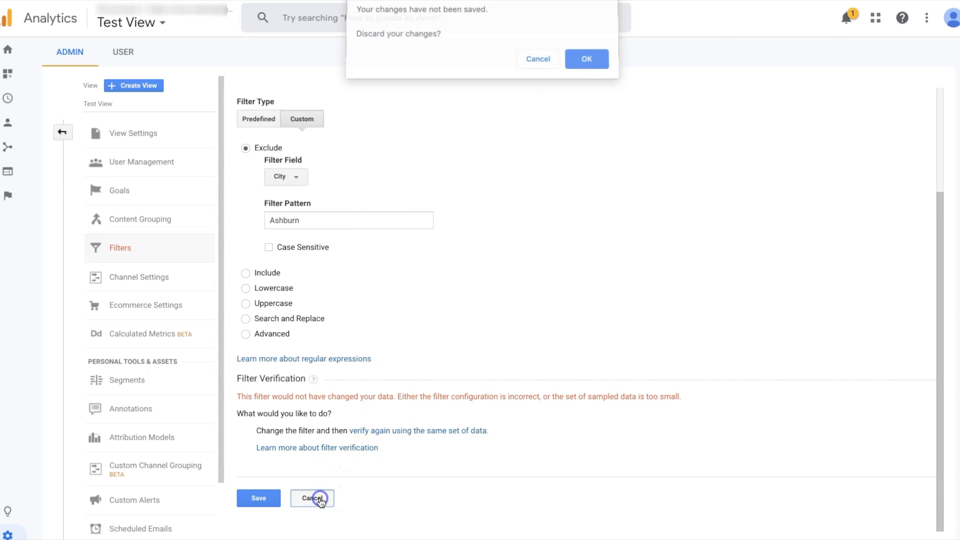
pyautogui.click(582, 58)
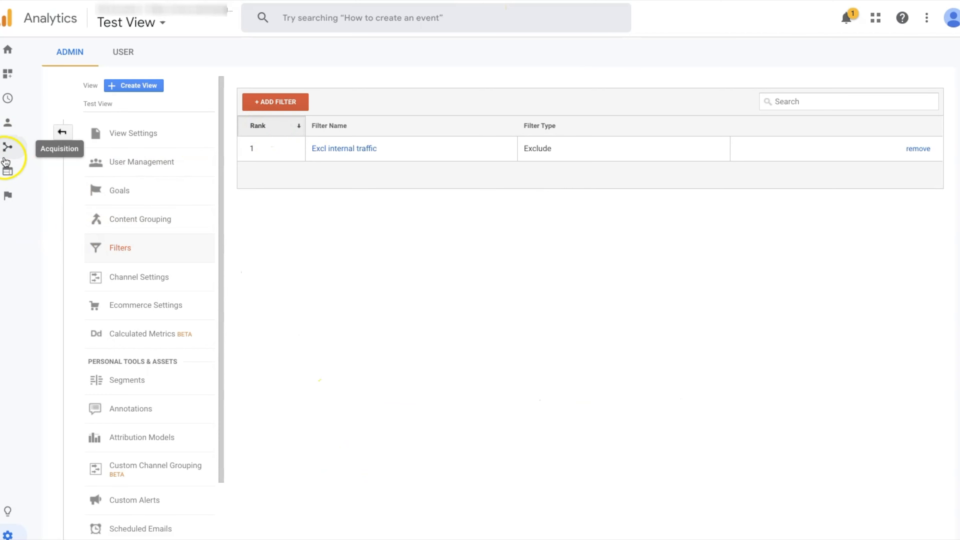
pyautogui.click(8, 123)
pyautogui.click(54, 169)
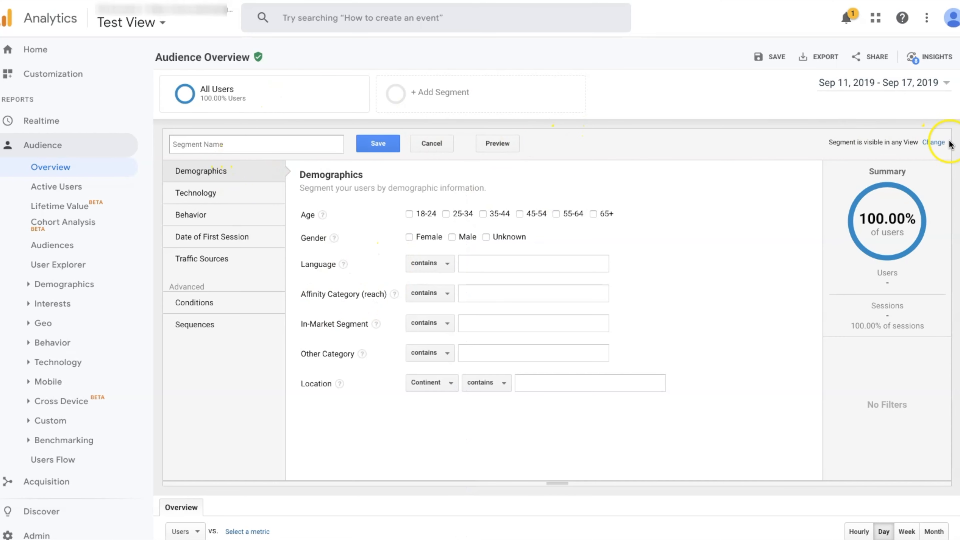
# - Close the blank segment editor in the Audience Overview report without saving a segment
pyautogui.scroll(-4, 405, 443)
pyautogui.scroll(4, 406, 444)
pyautogui.scroll(-3, 289, 204)
pyautogui.click(65, 189)
pyautogui.click(61, 166)
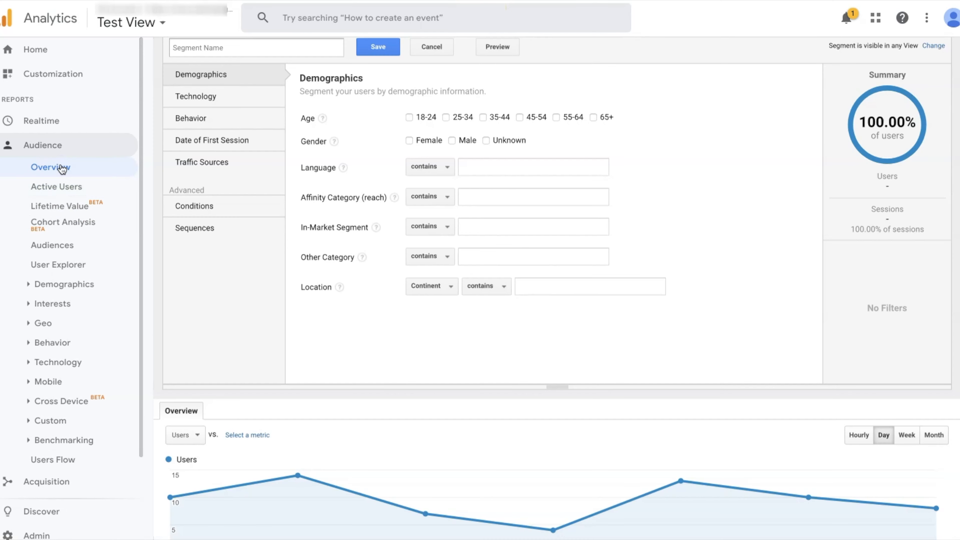
pyautogui.click(431, 47)
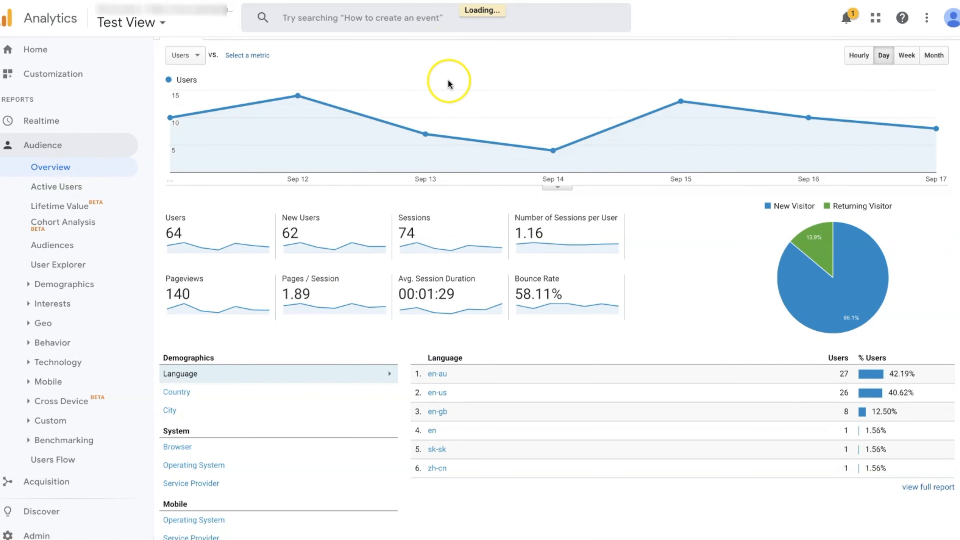
pyautogui.scroll(3, 680, 329)
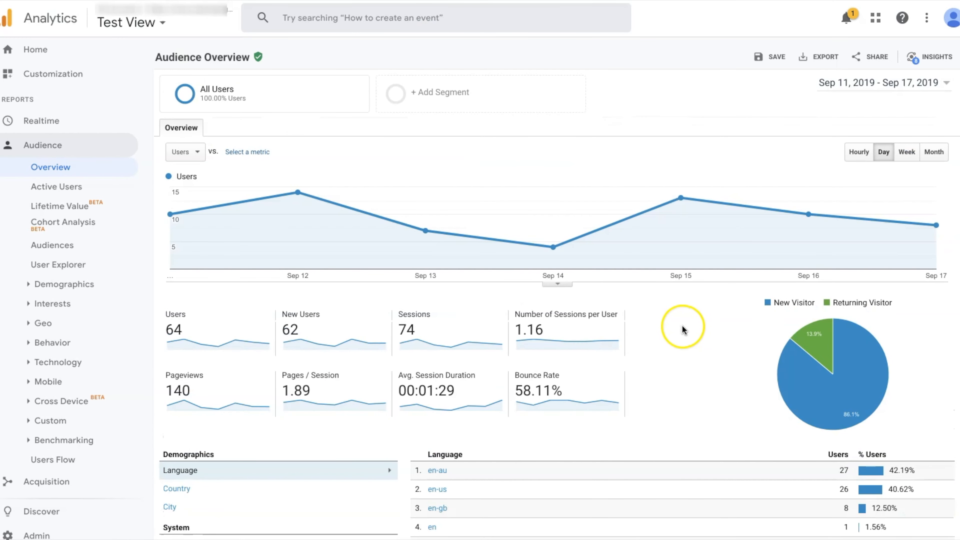
# - Start a new segment and set its advanced Conditions filter to exclude sessions
pyautogui.click(514, 93)
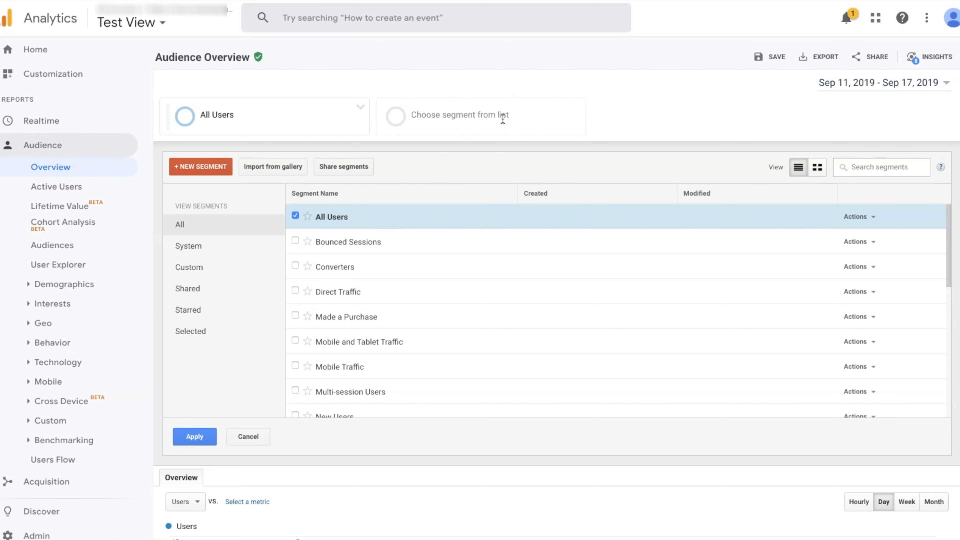
pyautogui.click(199, 168)
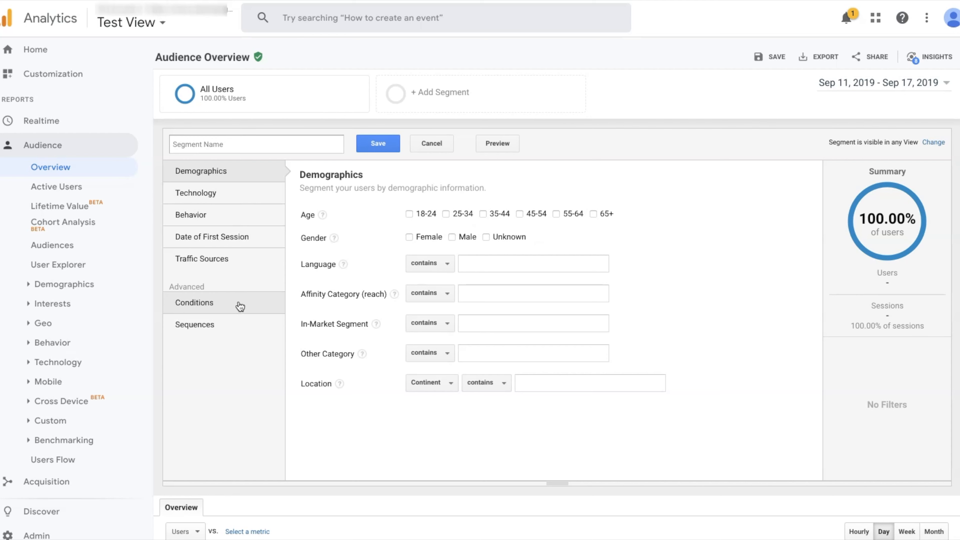
pyautogui.click(557, 387)
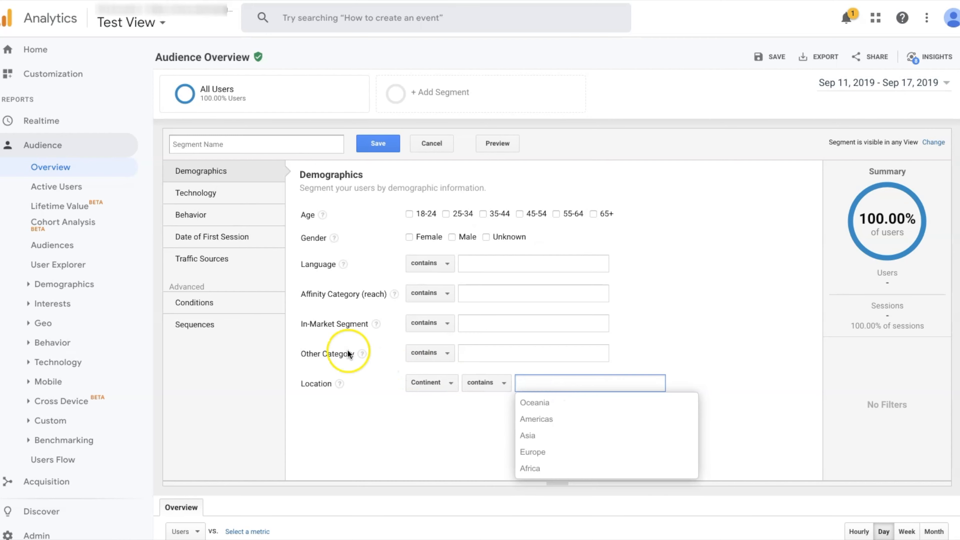
pyautogui.click(202, 304)
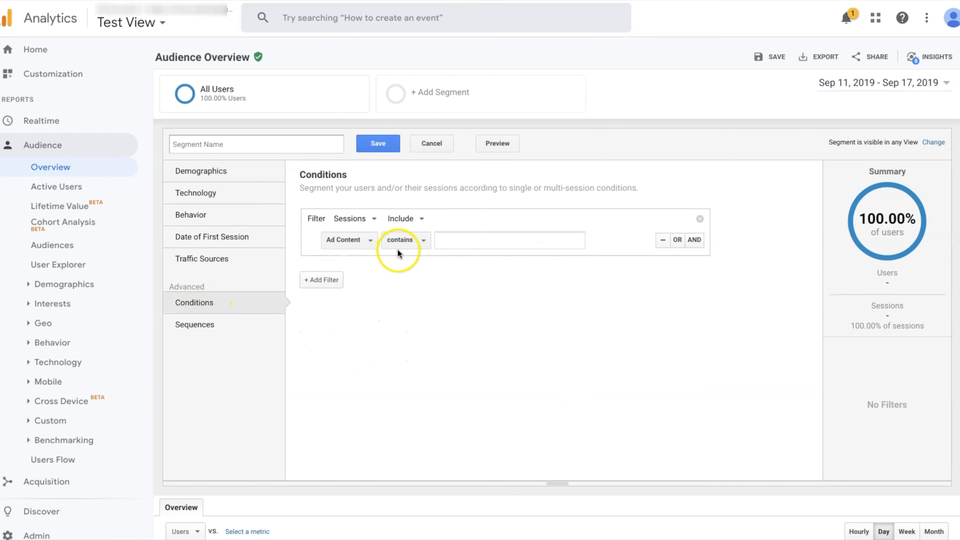
pyautogui.click(423, 221)
pyautogui.click(428, 254)
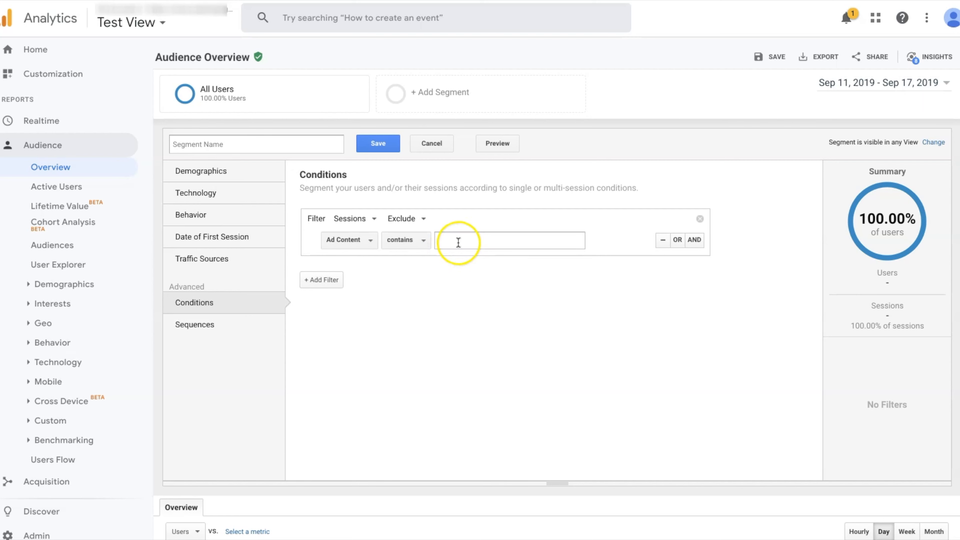
# - Define the exclude condition as City contains Ashburn
pyautogui.click(360, 241)
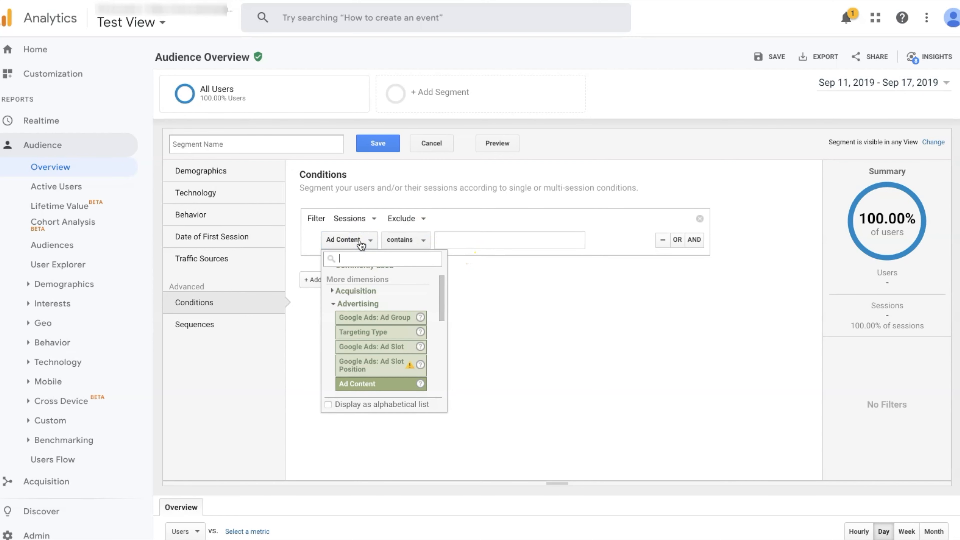
pyautogui.write('city')
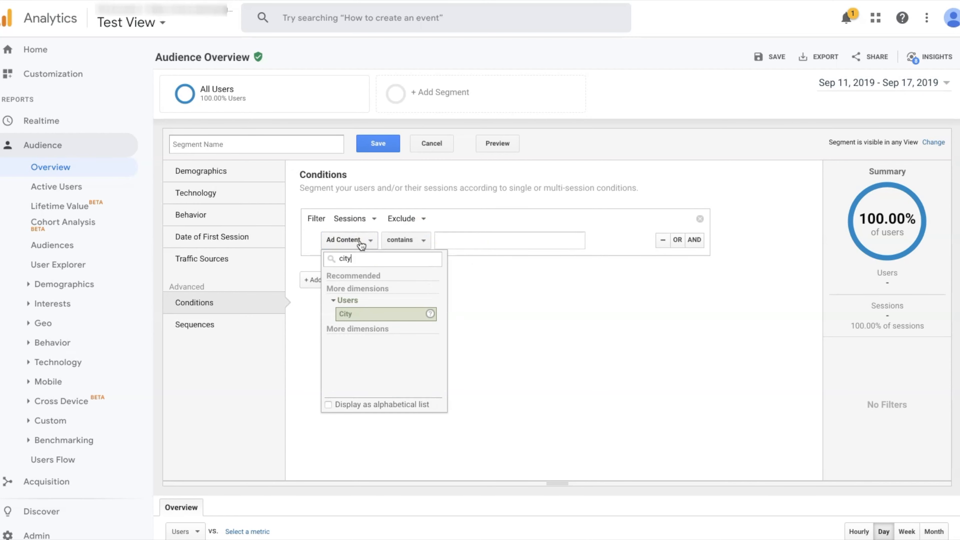
pyautogui.click(370, 318)
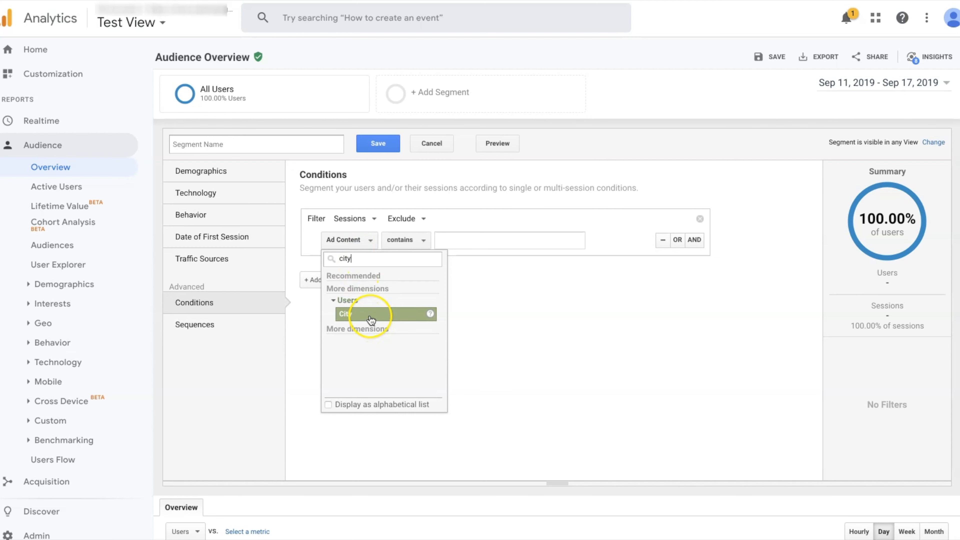
pyautogui.click(435, 241)
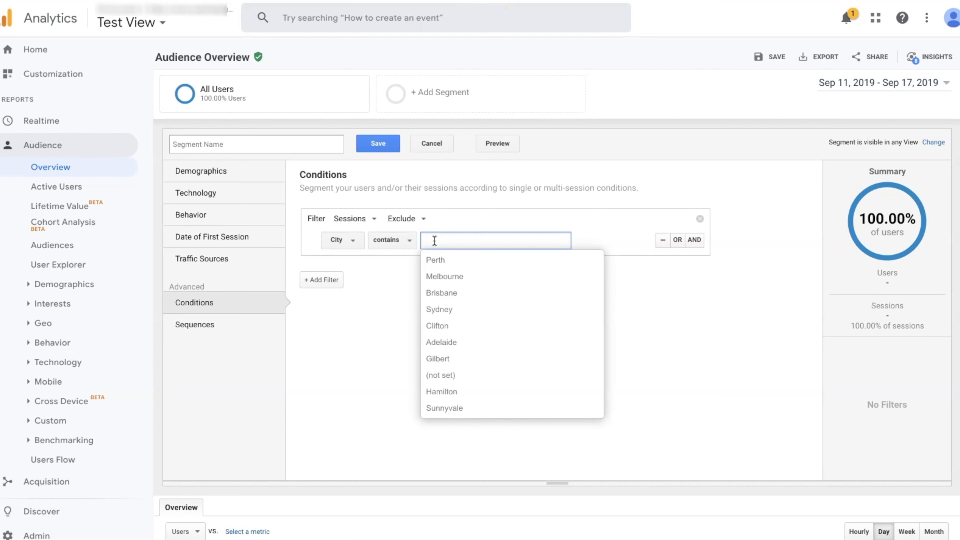
pyautogui.write('Ash')
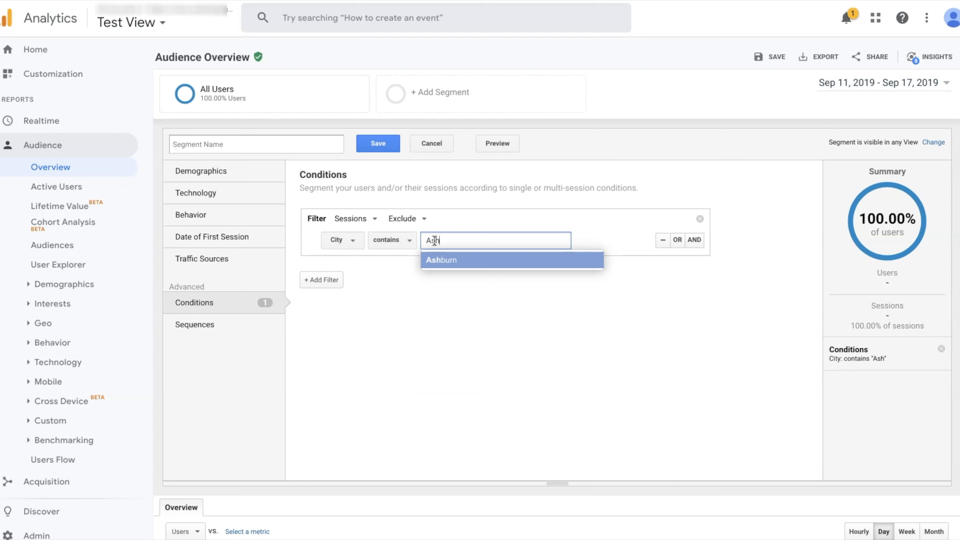
pyautogui.click(469, 260)
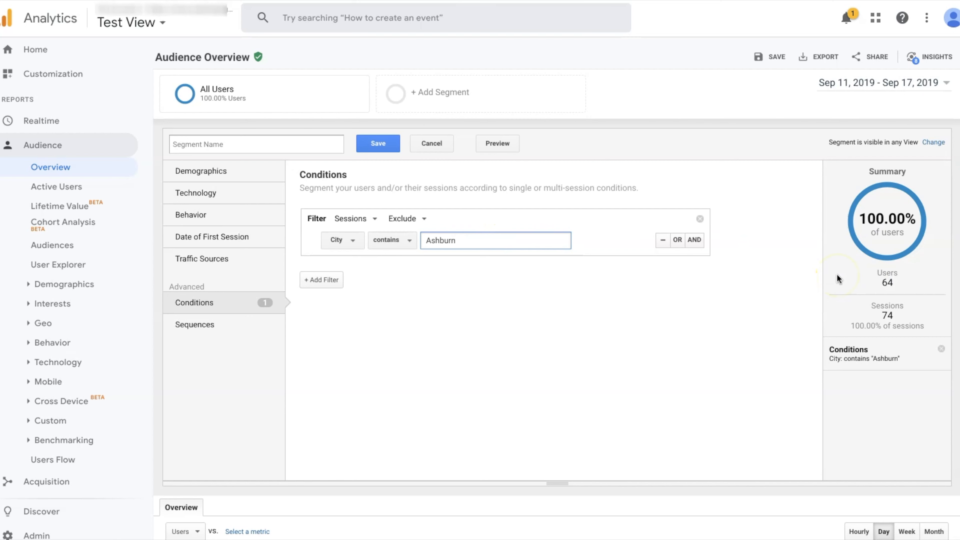
# - Change the city in the exclude condition to Perth to compare its effect on the segment summary
pyautogui.moveTo(476, 241); pyautogui.dragTo(408, 241)
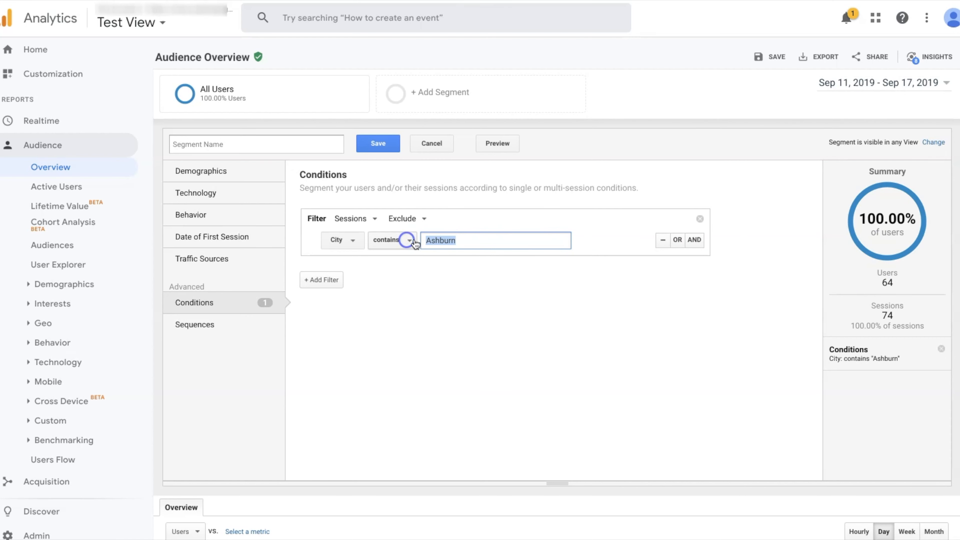
pyautogui.write('Perth')
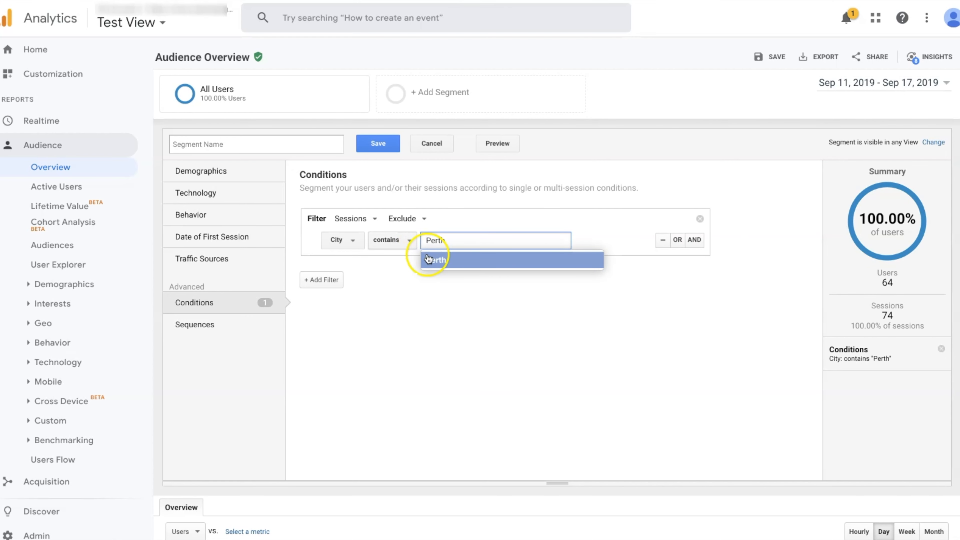
pyautogui.click(435, 260)
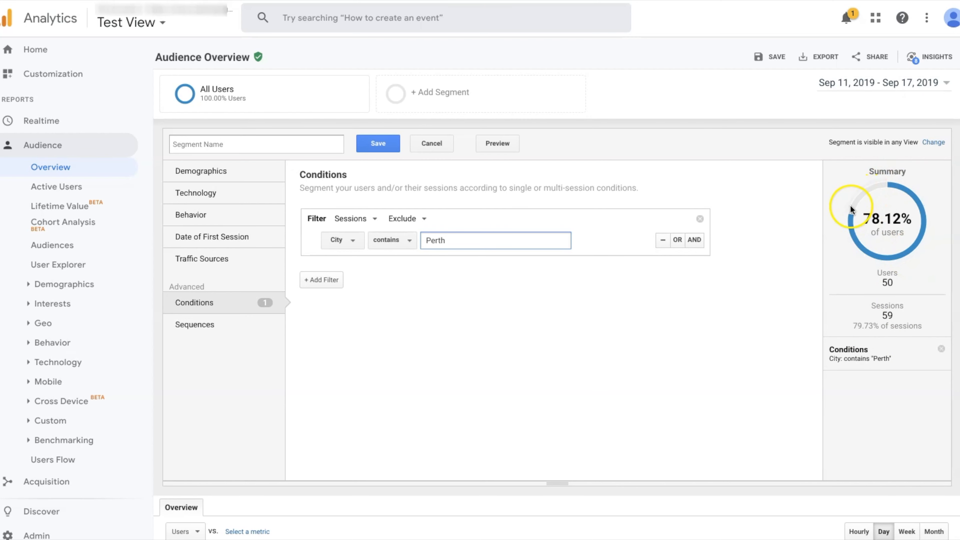
pyautogui.click(508, 323)
# - Set the city in the exclude condition back to Ashburn
pyautogui.click(467, 243)
pyautogui.write('Ashburne')
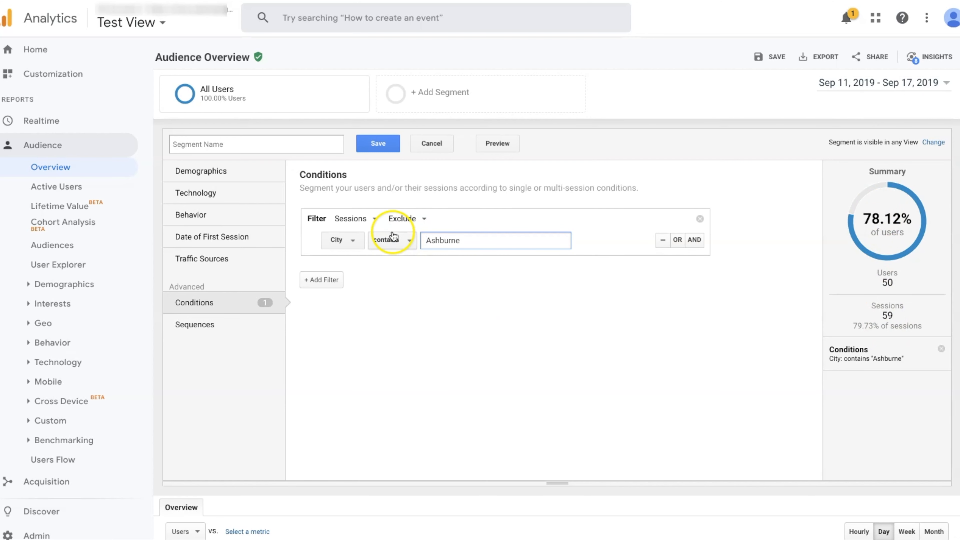
pyautogui.press('BackSpace')
pyautogui.click(467, 261)
pyautogui.click(583, 325)
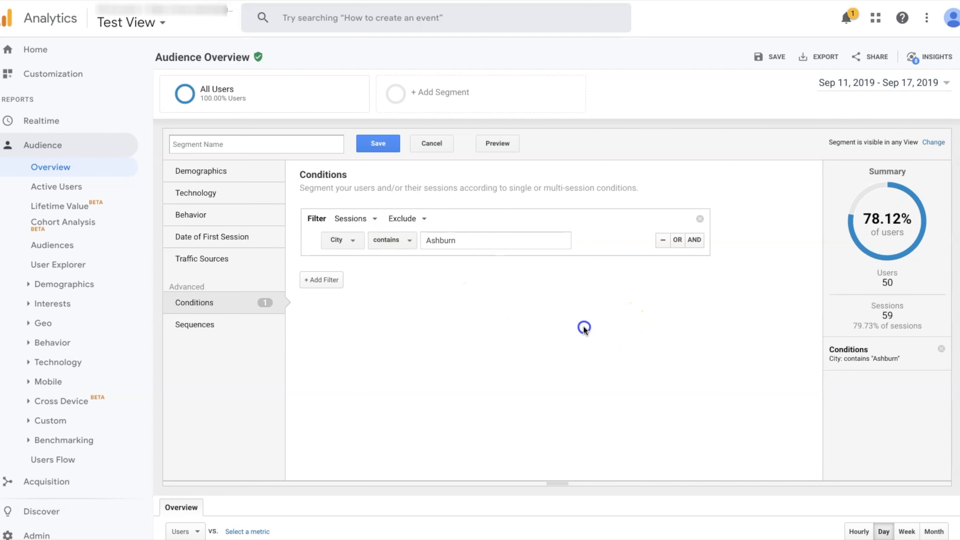